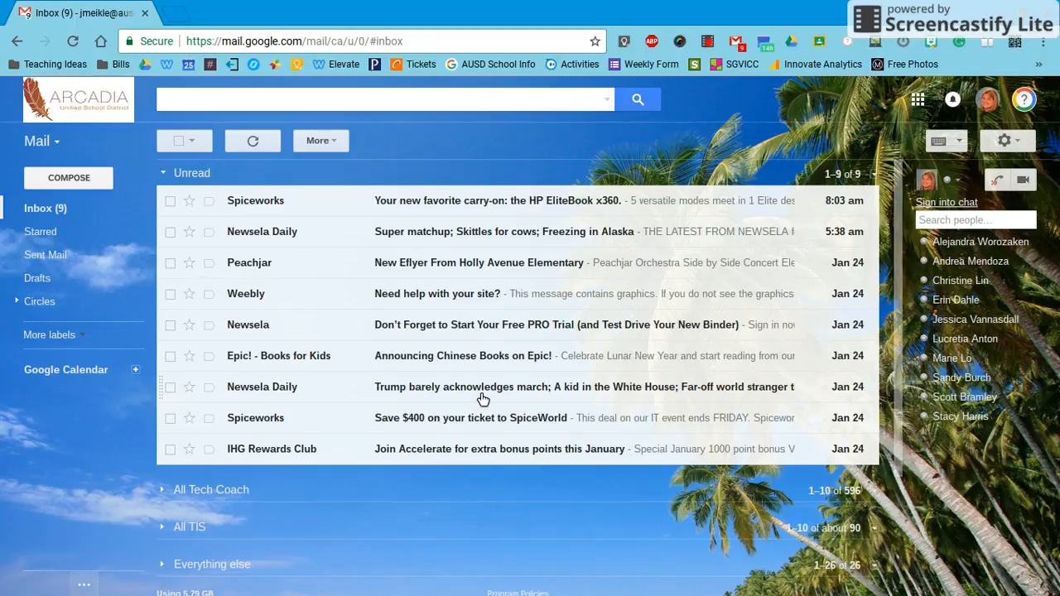
# - Open the Newsela Daily email "Trump barely acknowledges march" and start a filter for messages like it, continuing to the filter actions
pyautogui.click(480, 395)
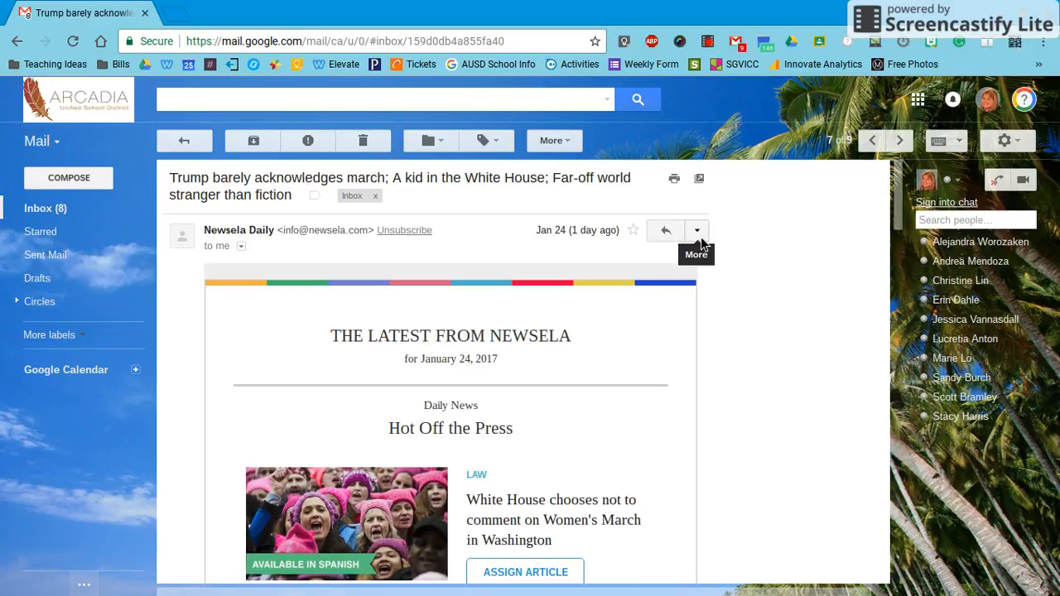
pyautogui.click(554, 141)
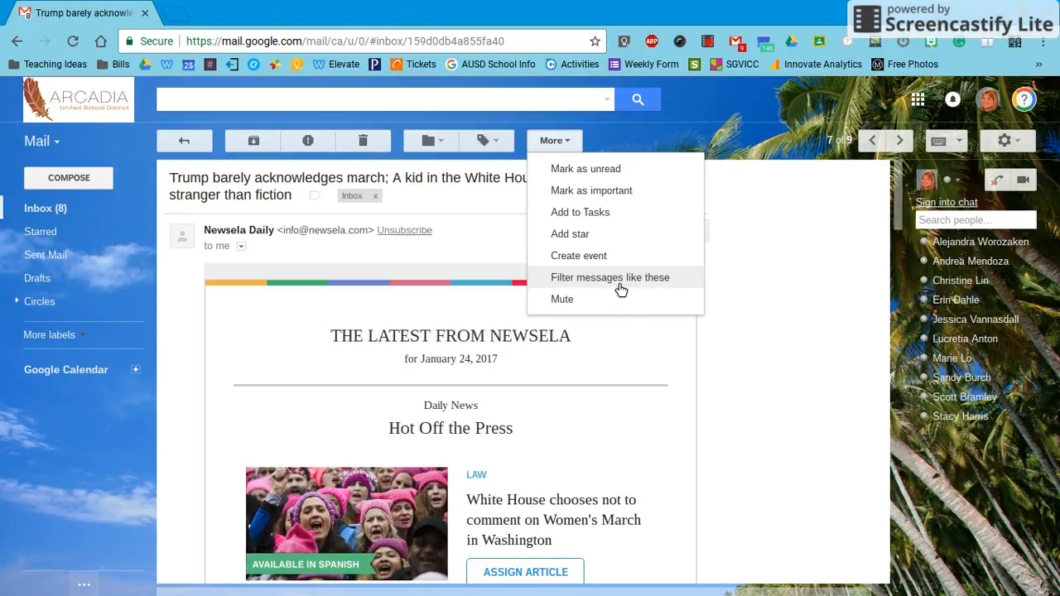
pyautogui.click(553, 140)
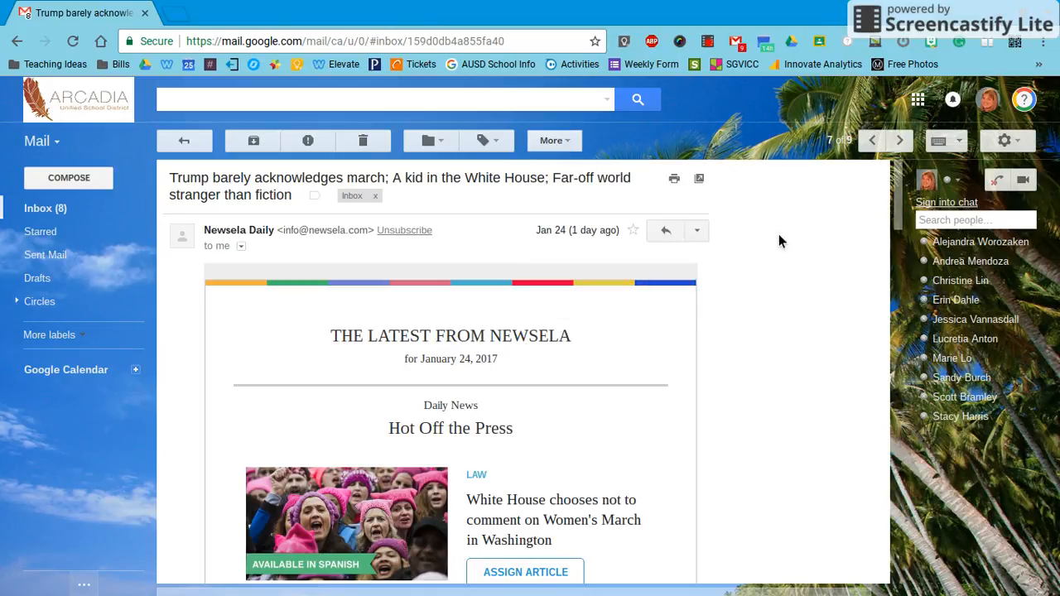
pyautogui.click(697, 230)
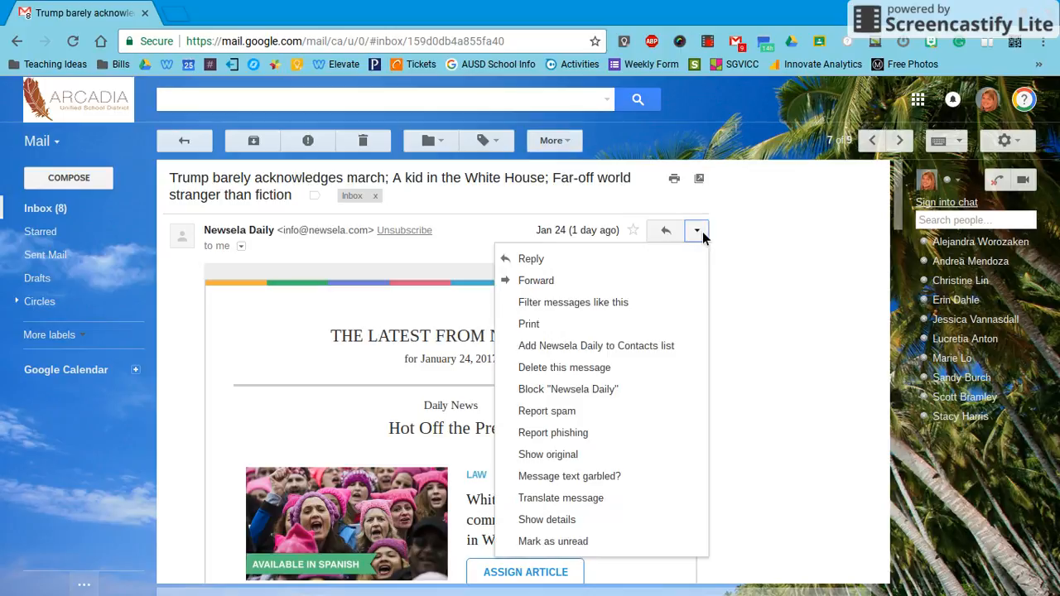
pyautogui.click(636, 303)
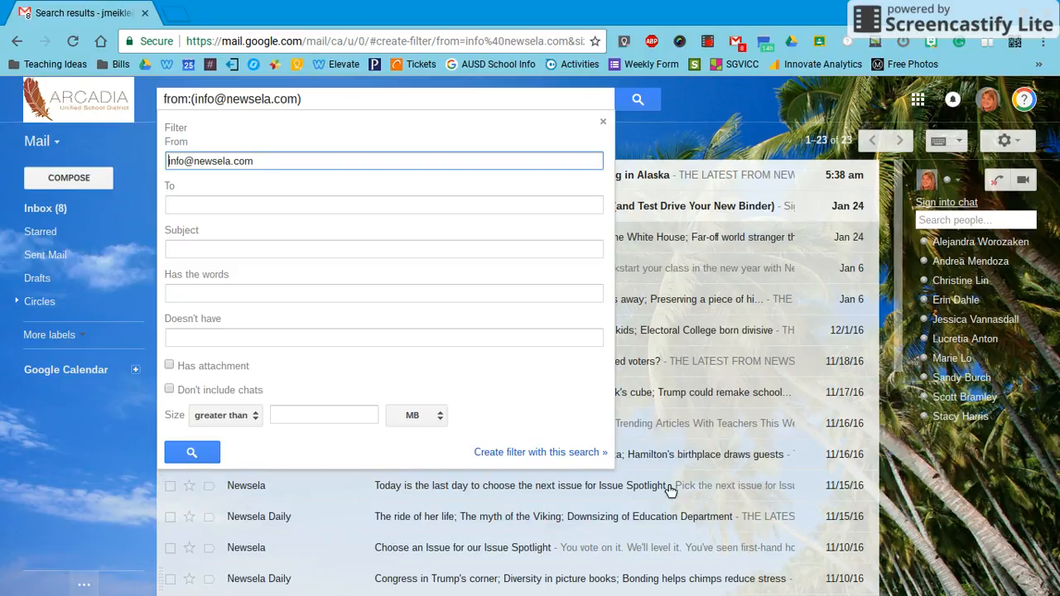
pyautogui.click(555, 455)
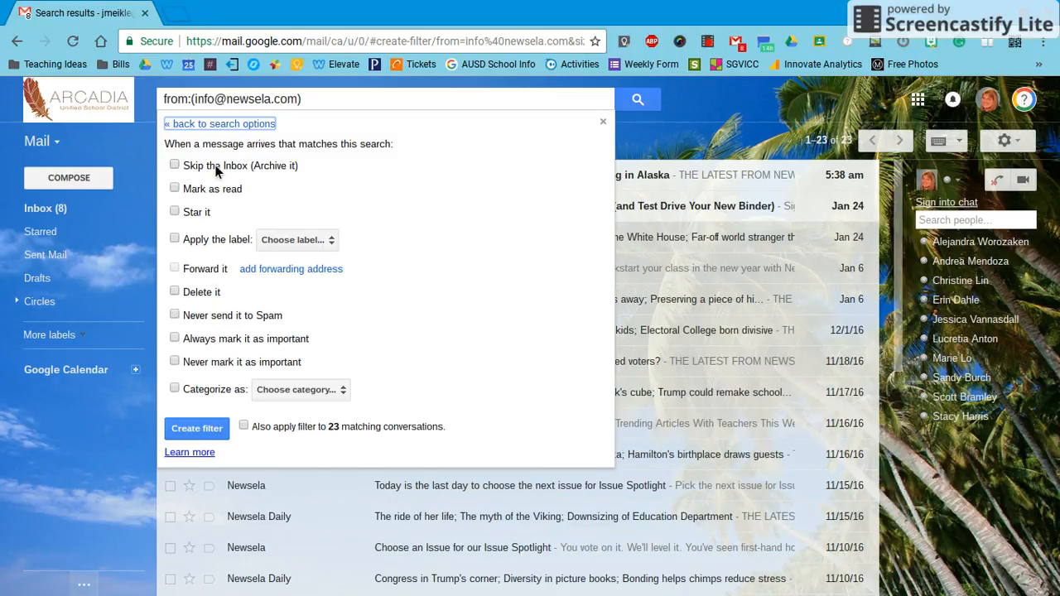
# - Set the filter to skip the inbox and apply a label, naming the new label Newsela
pyautogui.click(175, 165)
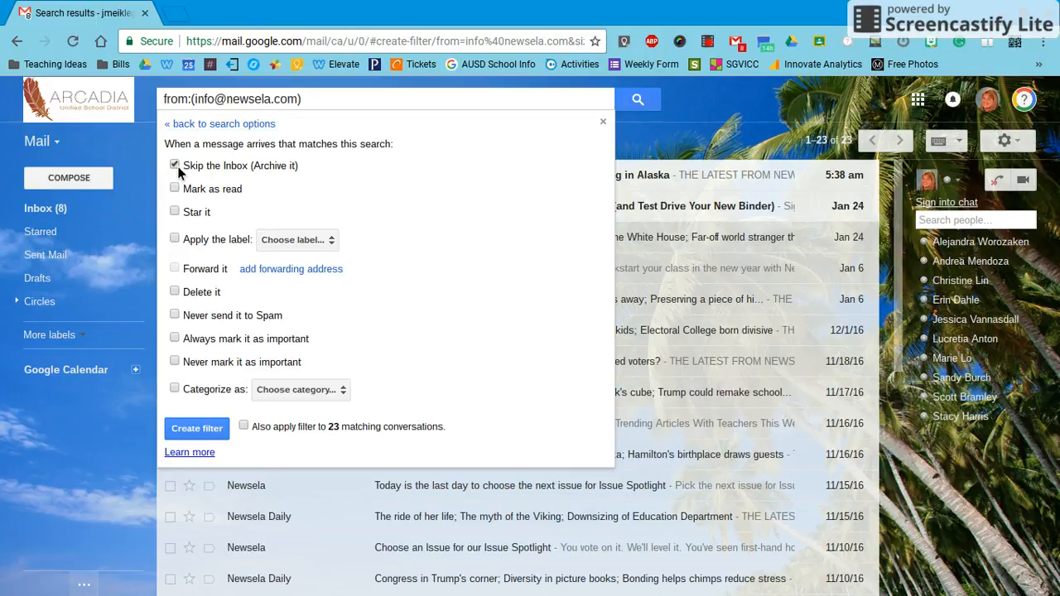
pyautogui.click(174, 239)
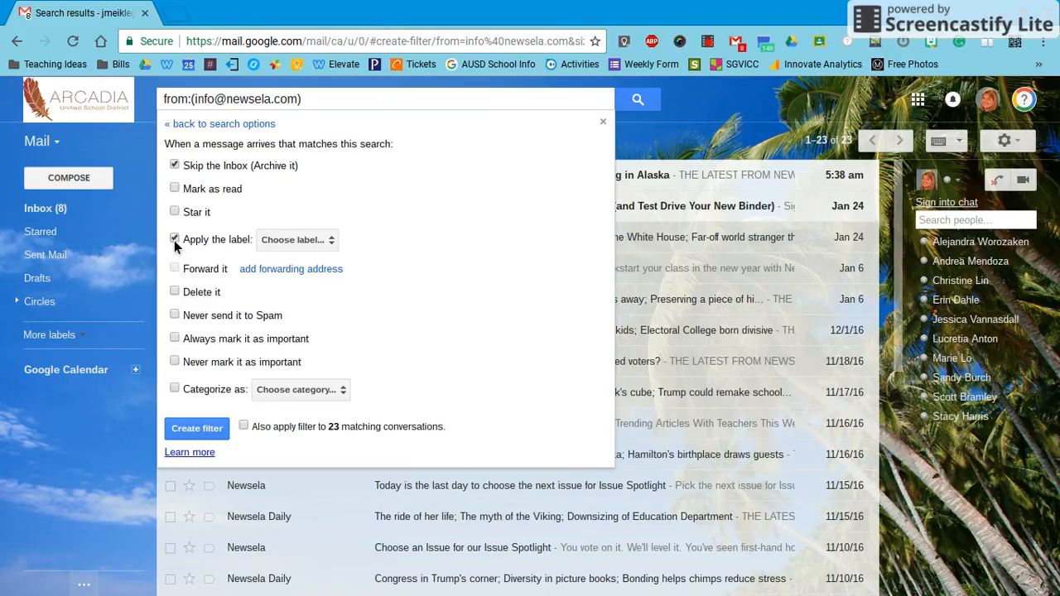
pyautogui.click(282, 240)
pyautogui.click(321, 269)
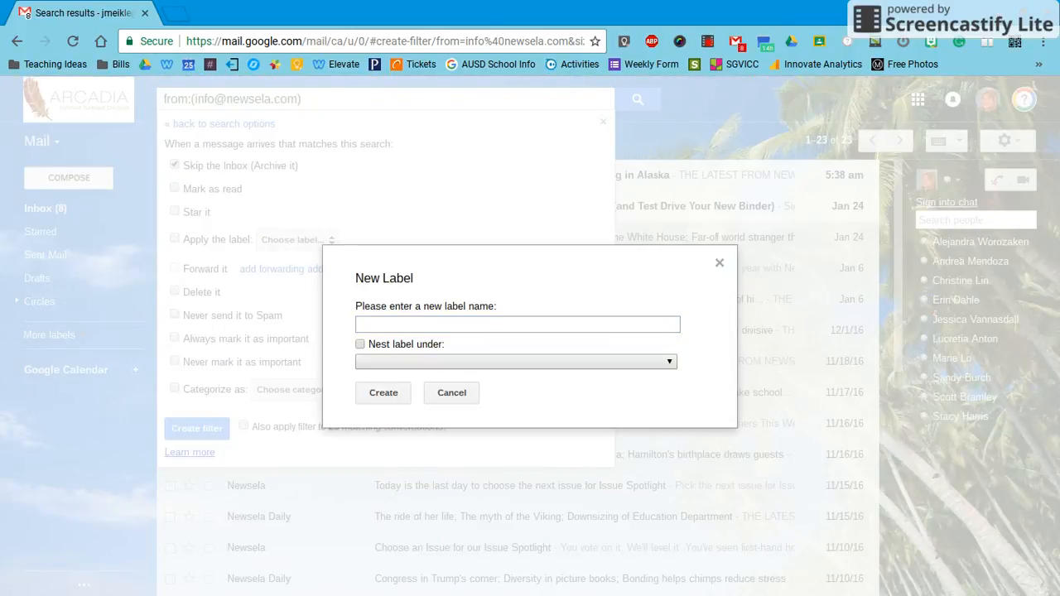
pyautogui.click(420, 319)
pyautogui.write('News')
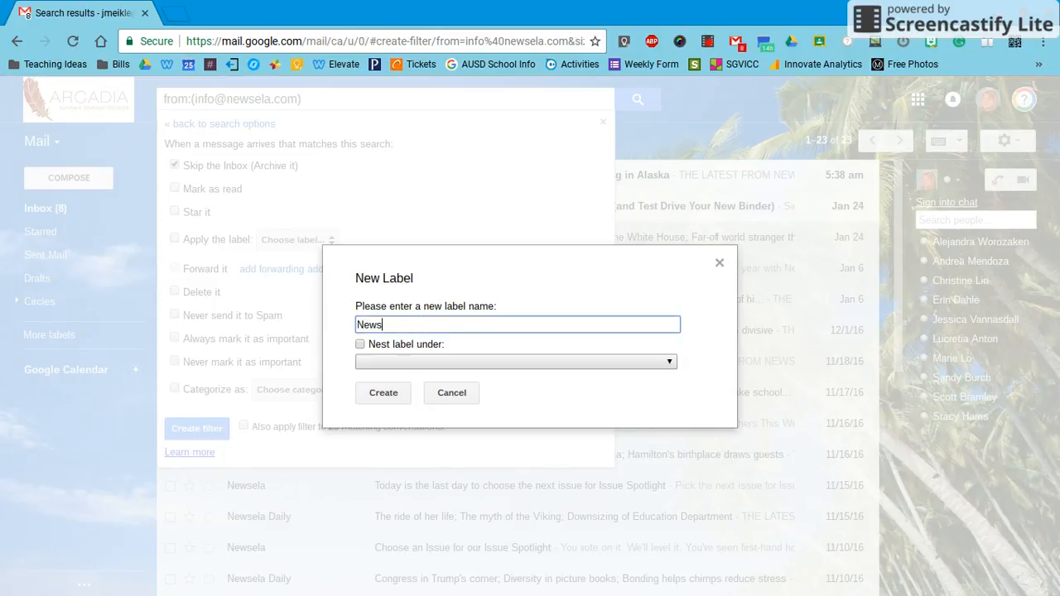
pyautogui.write('ela')
# - Nest the Newsela label under Personal, and create the filter, also applying it to the matching conversations
pyautogui.click(425, 344)
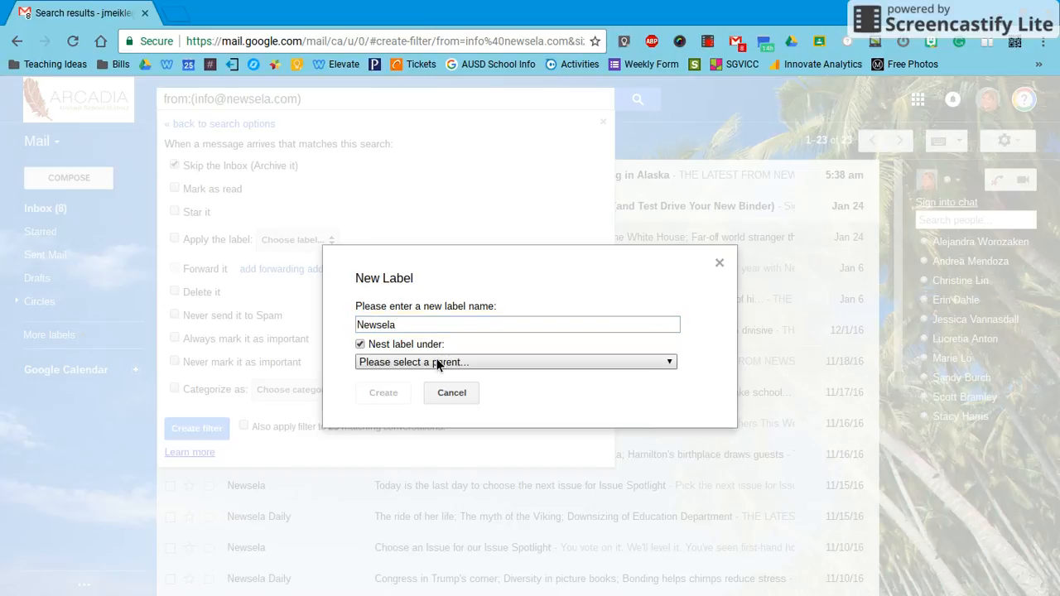
pyautogui.click(436, 365)
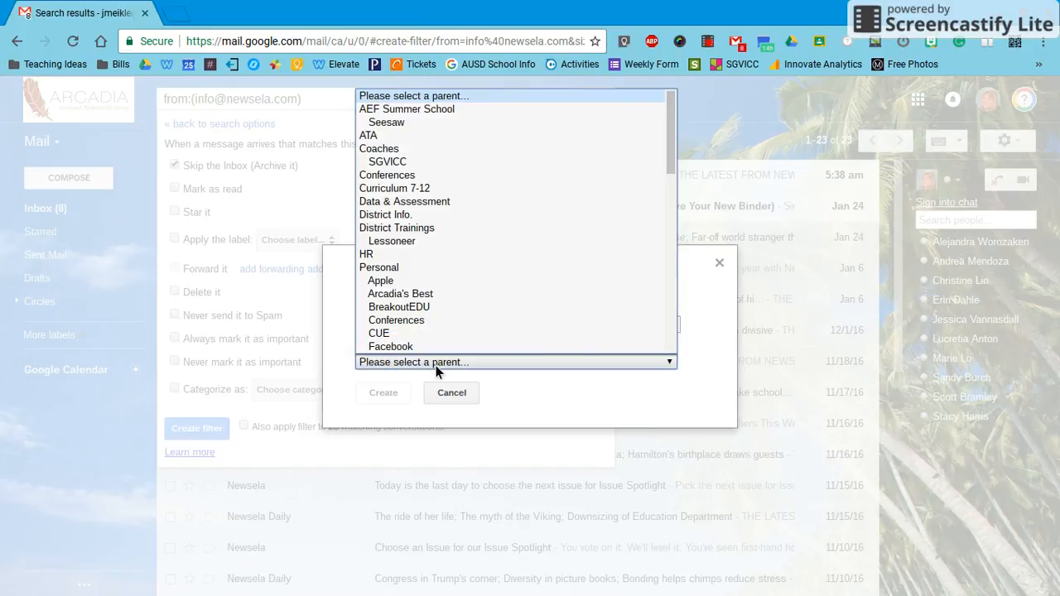
pyautogui.click(385, 271)
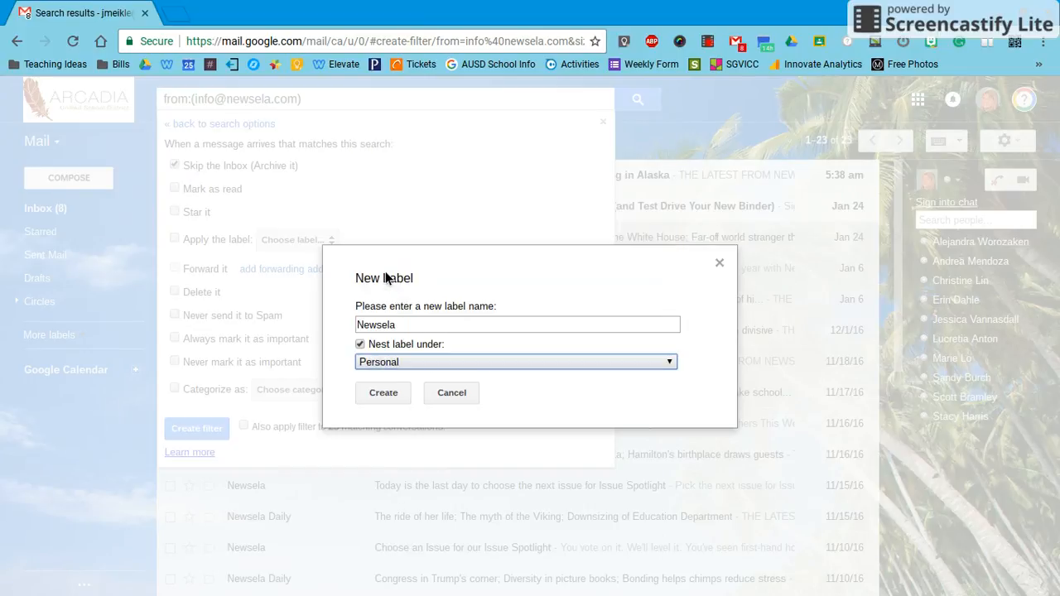
pyautogui.click(384, 394)
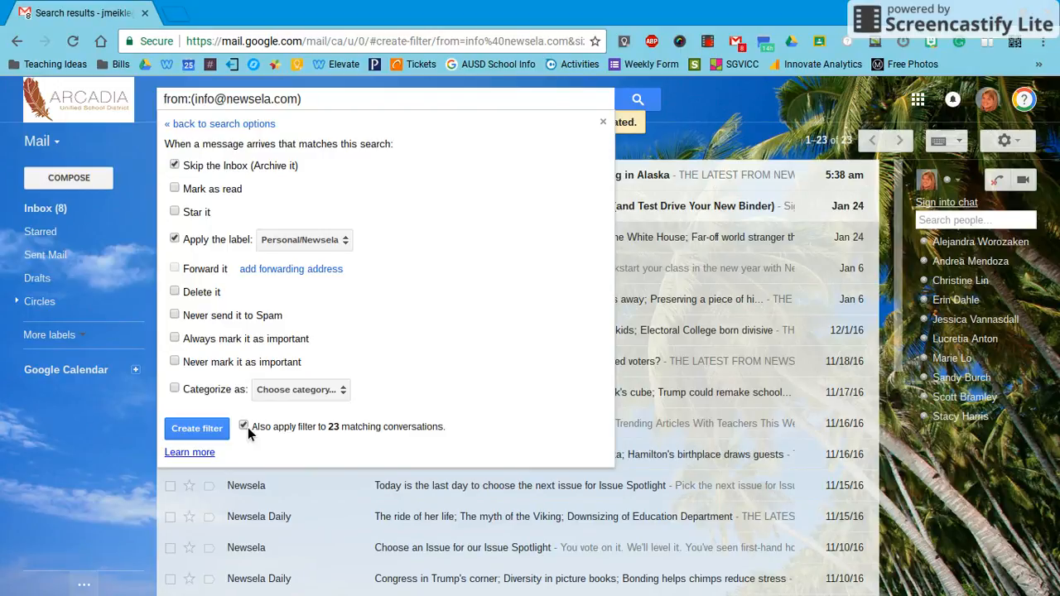
pyautogui.click(212, 430)
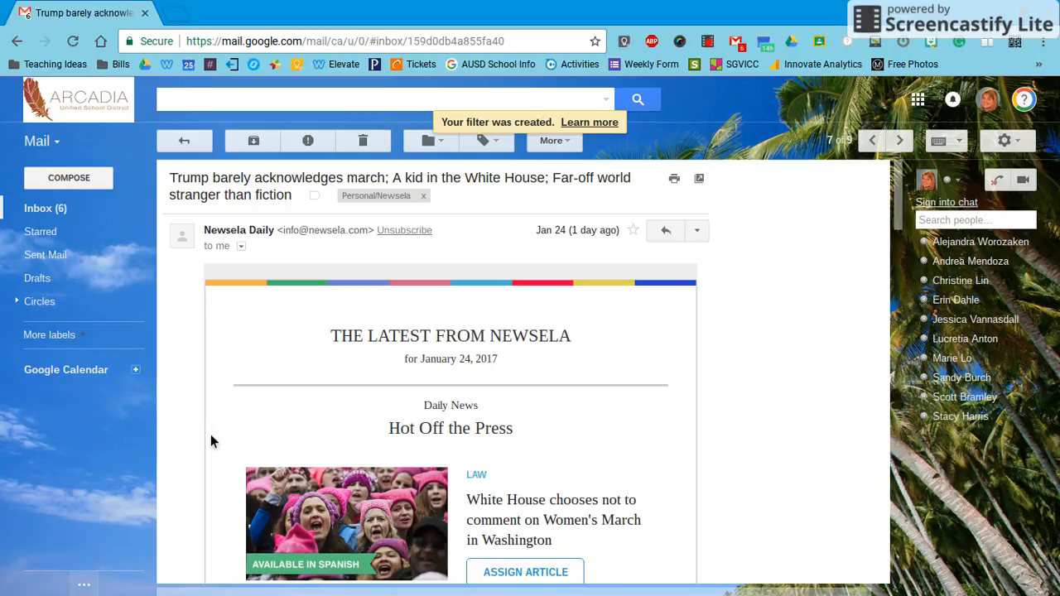
# - Return to the inbox and view the messages filed under the Newsela label nested in Personal
pyautogui.click(65, 208)
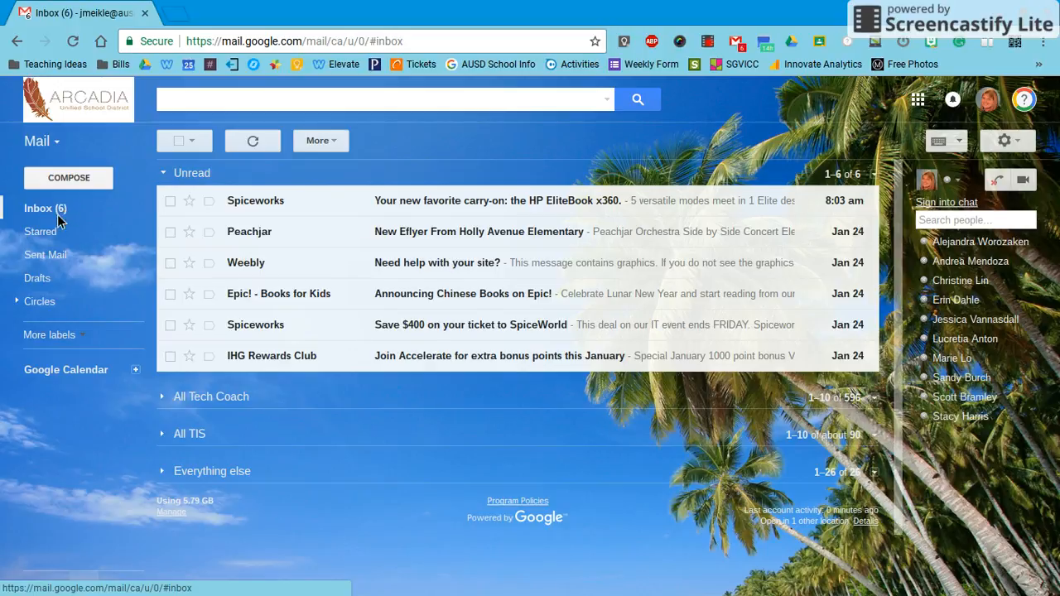
pyautogui.click(50, 335)
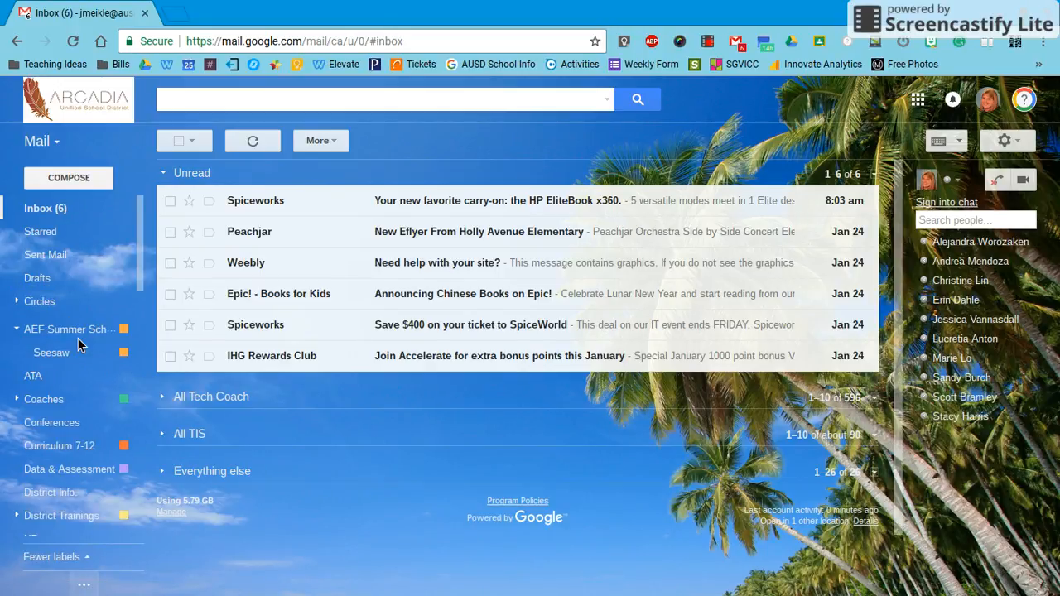
pyautogui.scroll(-1, 83, 273)
pyautogui.scroll(-2, 83, 278)
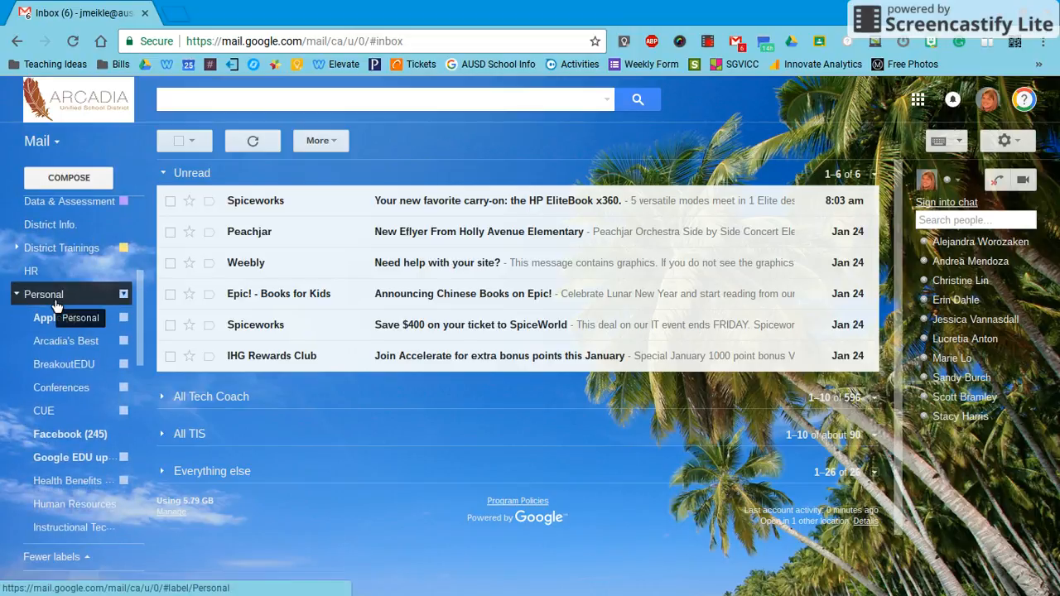
pyautogui.scroll(-3, 65, 386)
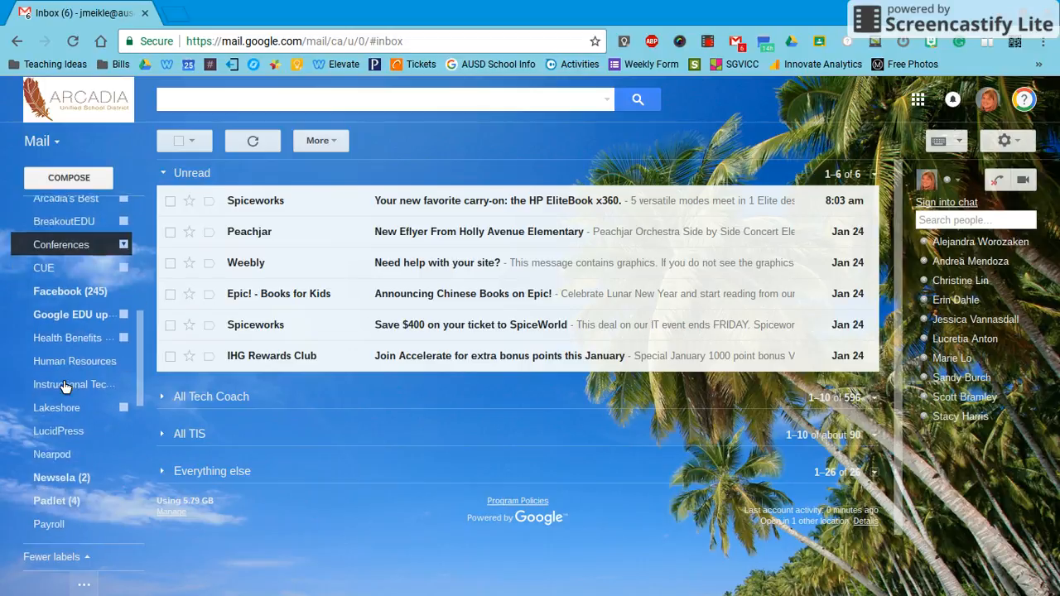
pyautogui.scroll(-1, 64, 386)
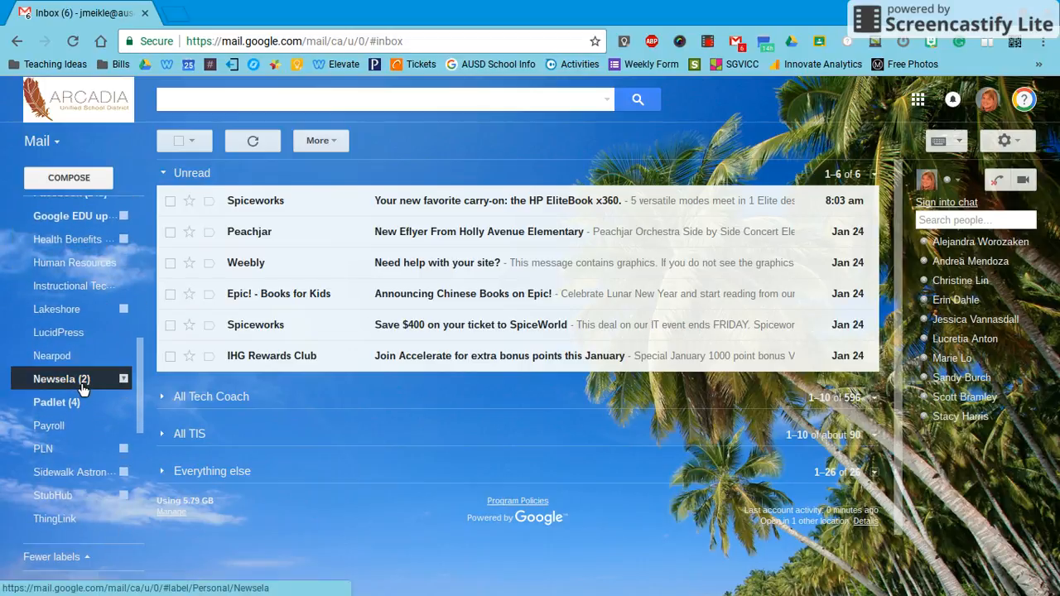
pyautogui.click(81, 385)
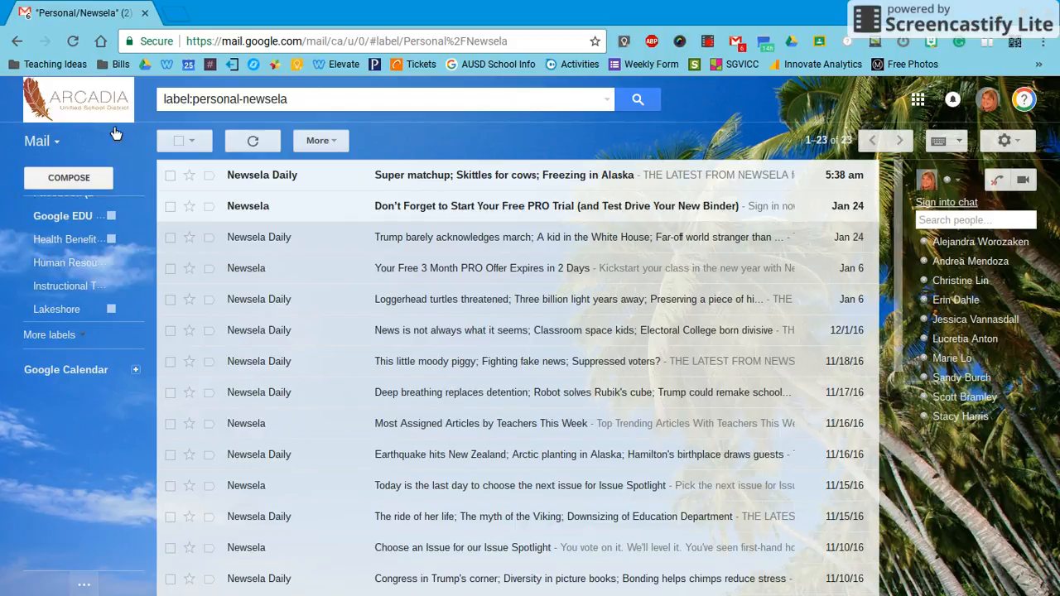
# - From the inbox, open the Spiceworks email "Save $400 on your ticket to SpiceWorld" and start a filter for similar messages, continuing to its actions
pyautogui.click(47, 338)
pyautogui.moveTo(141, 412); pyautogui.dragTo(151, 273)
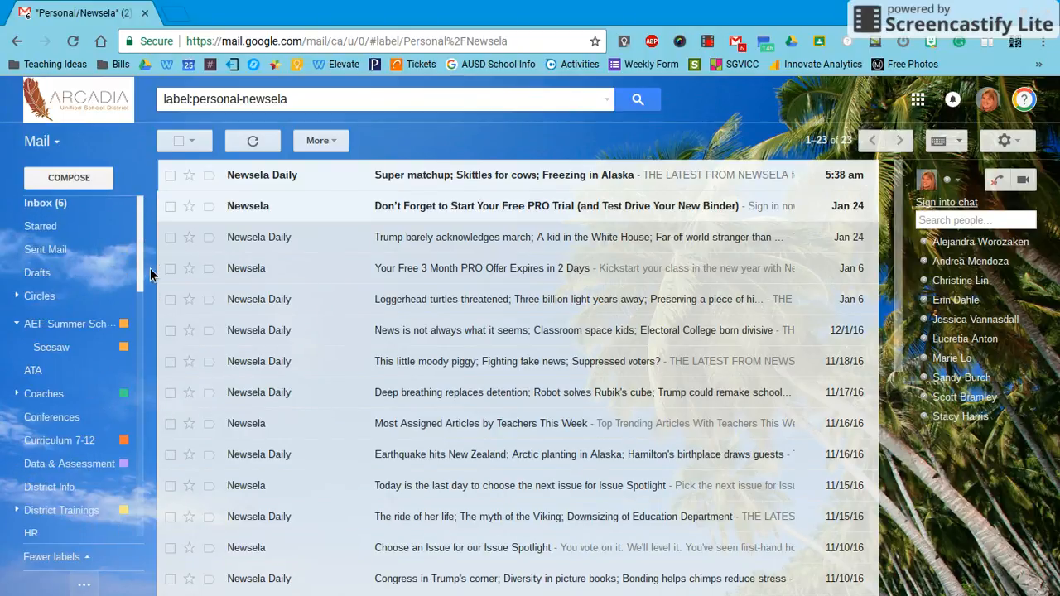
pyautogui.click(41, 207)
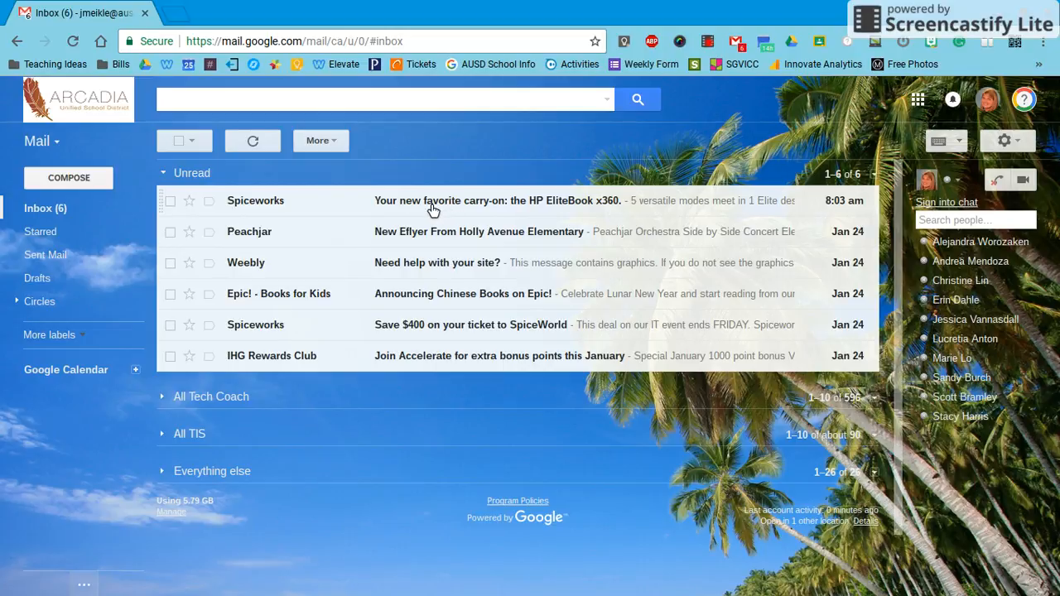
pyautogui.click(456, 333)
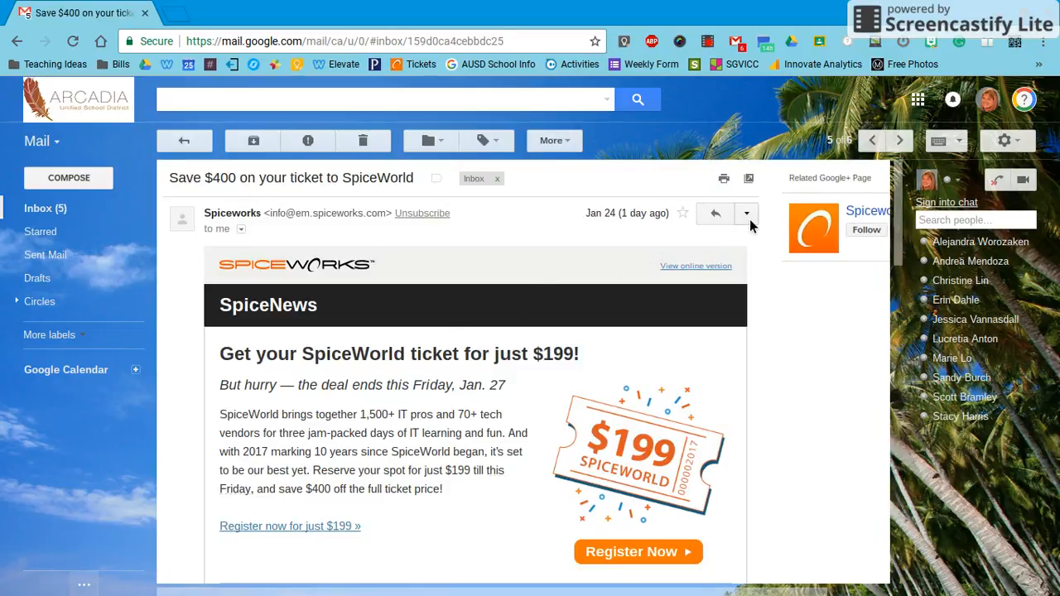
pyautogui.click(747, 216)
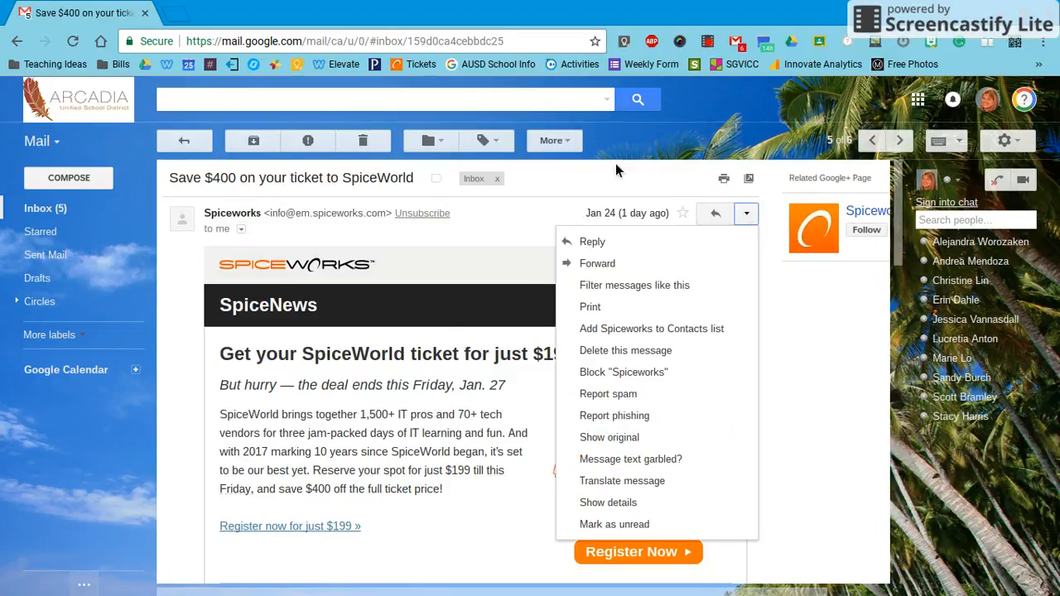
pyautogui.click(684, 288)
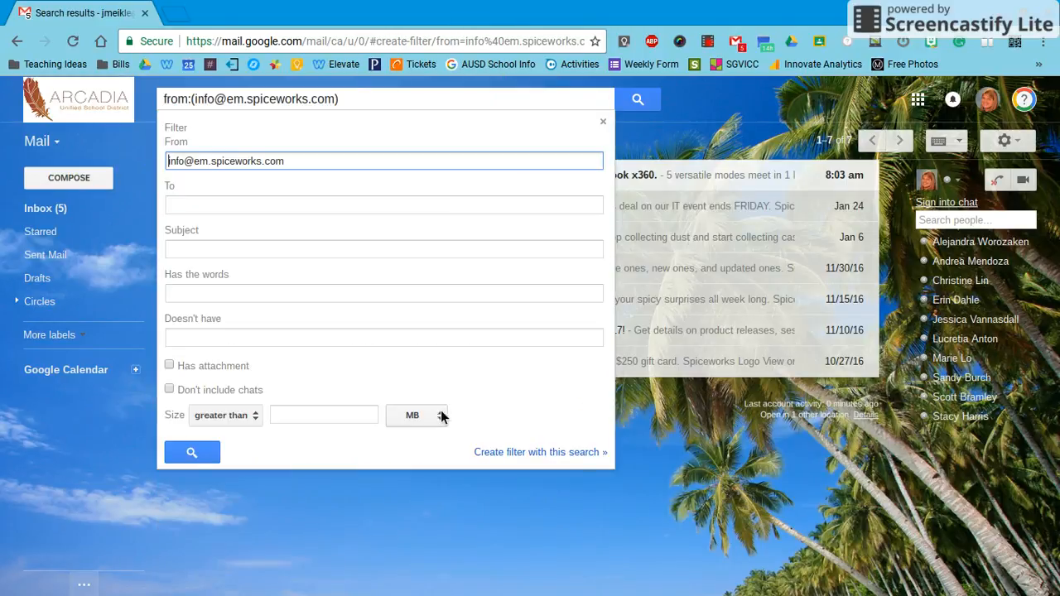
pyautogui.click(502, 454)
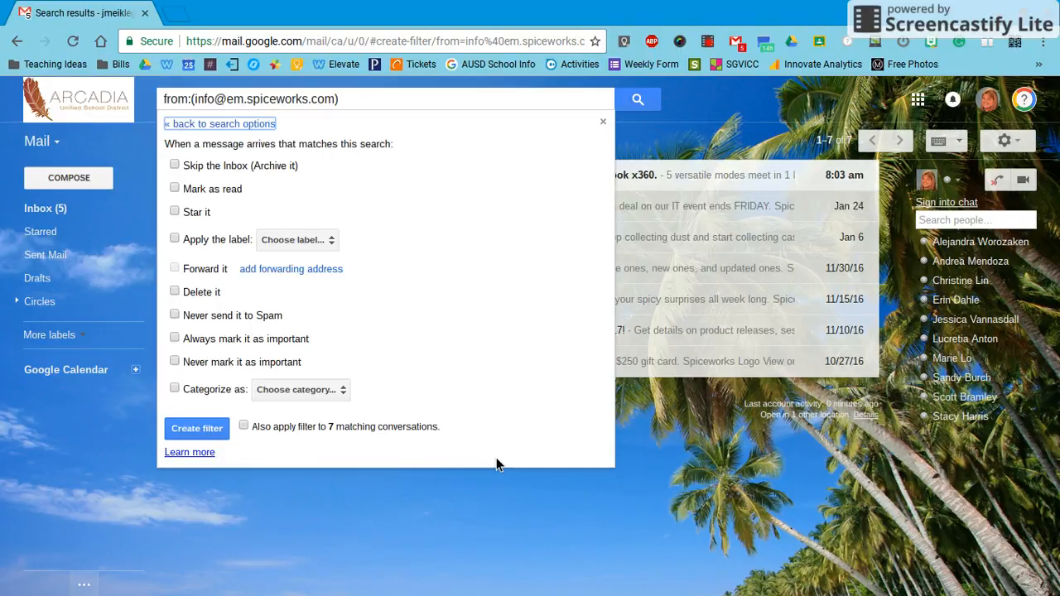
# - Set the Spiceworks filter to skip the inbox and apply a new label named Spiceworks
pyautogui.click(238, 166)
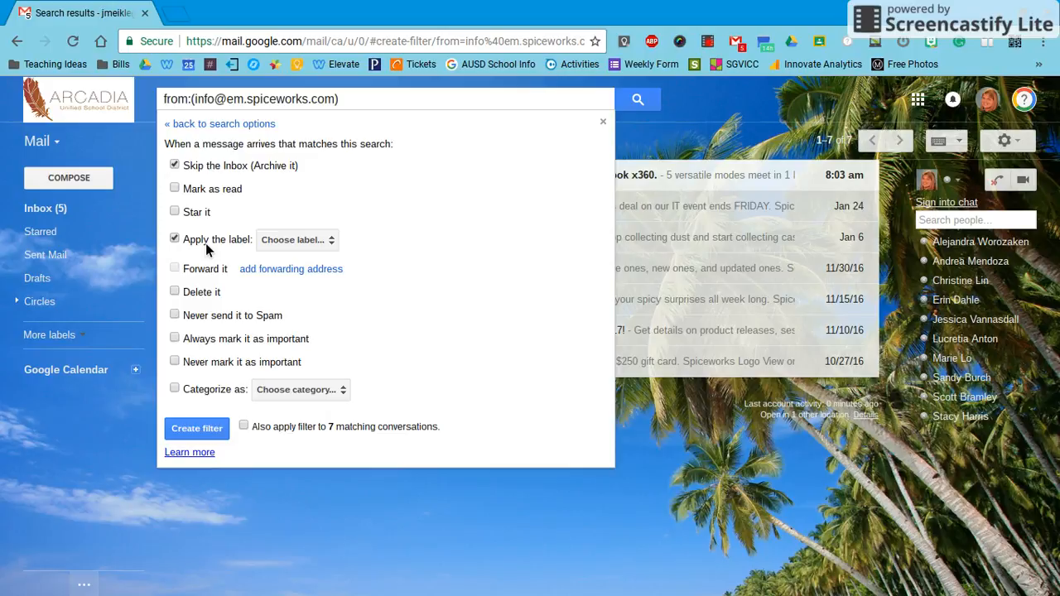
pyautogui.click(303, 245)
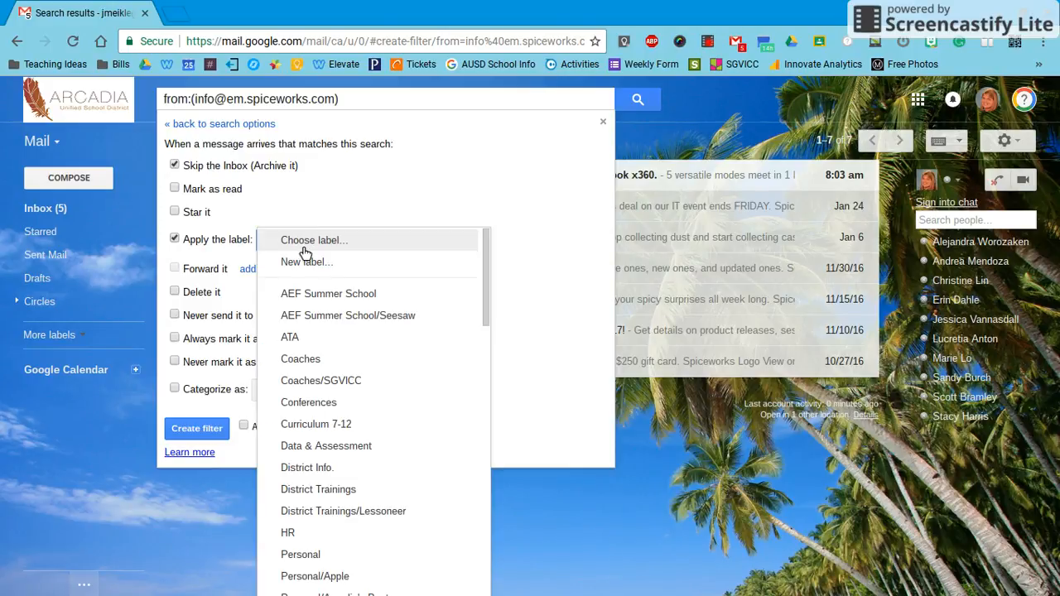
pyautogui.click(316, 265)
pyautogui.write('Spiceworks')
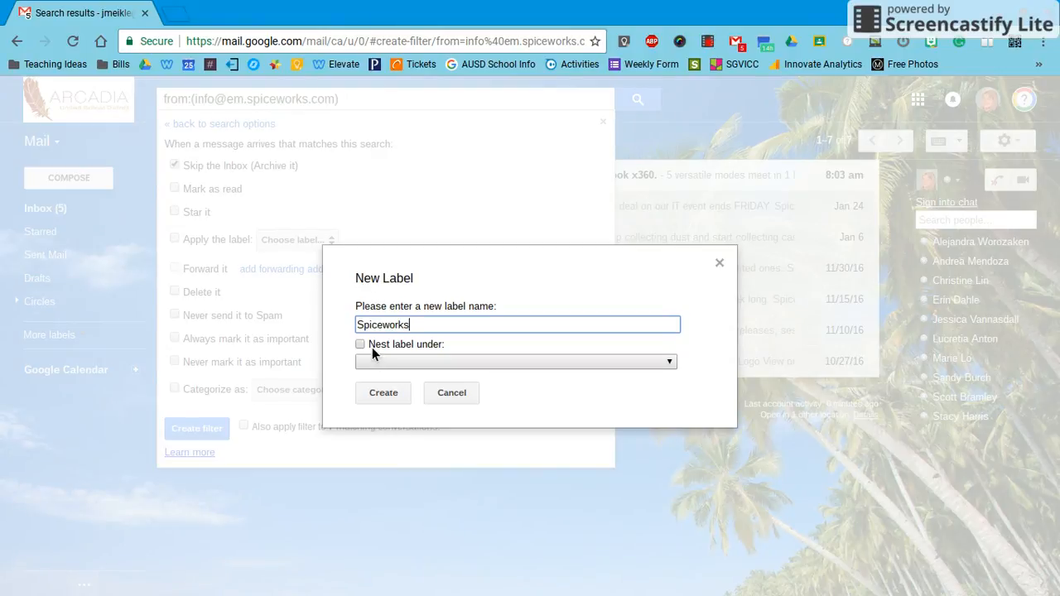
# - Nest the Spiceworks label under TIS, and create the filter, also applying it to the matching conversations
pyautogui.click(372, 347)
pyautogui.click(384, 364)
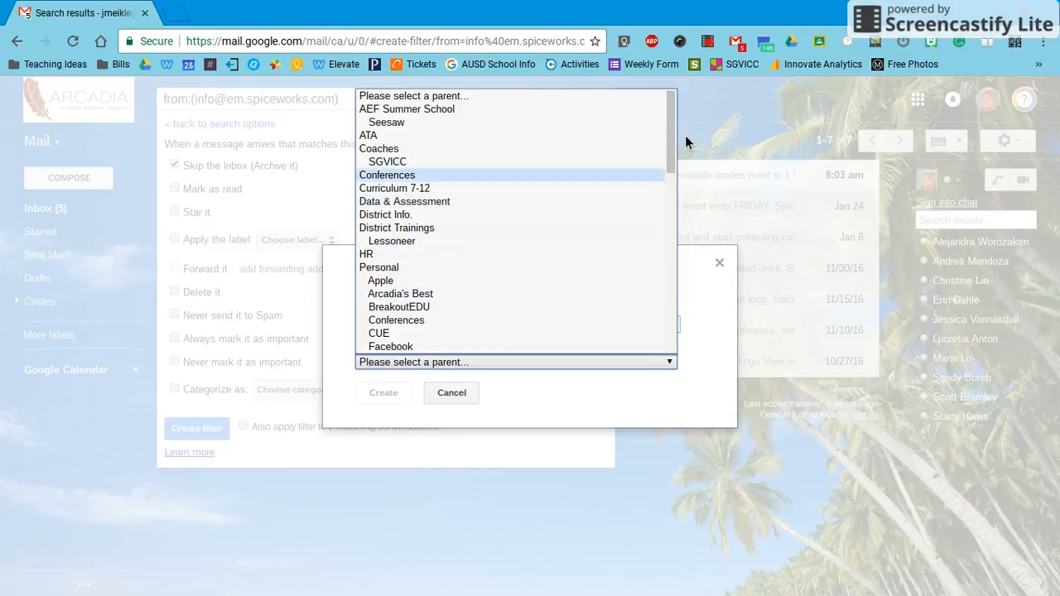
pyautogui.moveTo(674, 149); pyautogui.dragTo(654, 330)
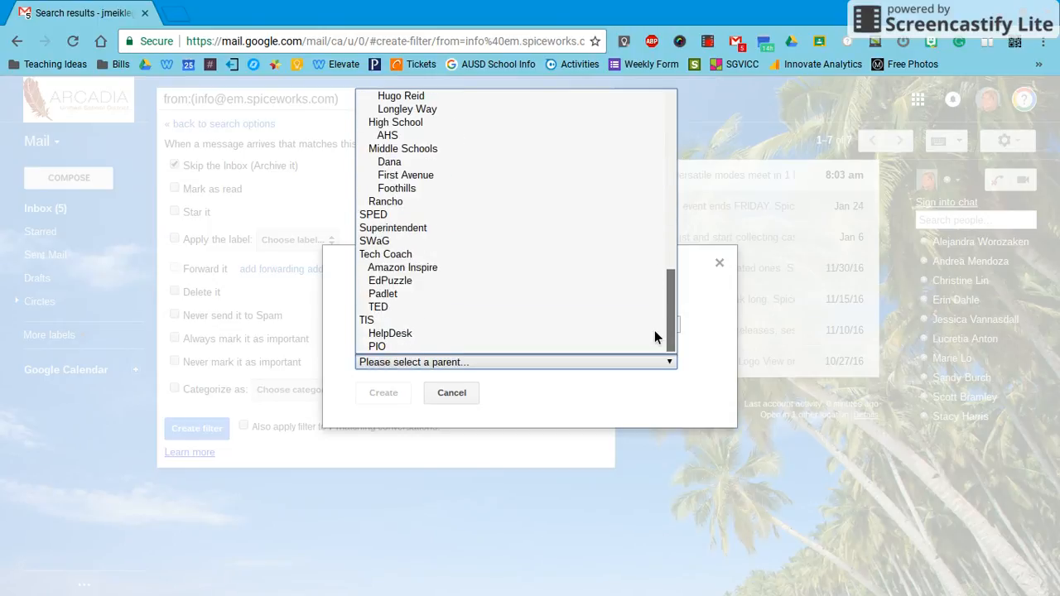
pyautogui.click(372, 321)
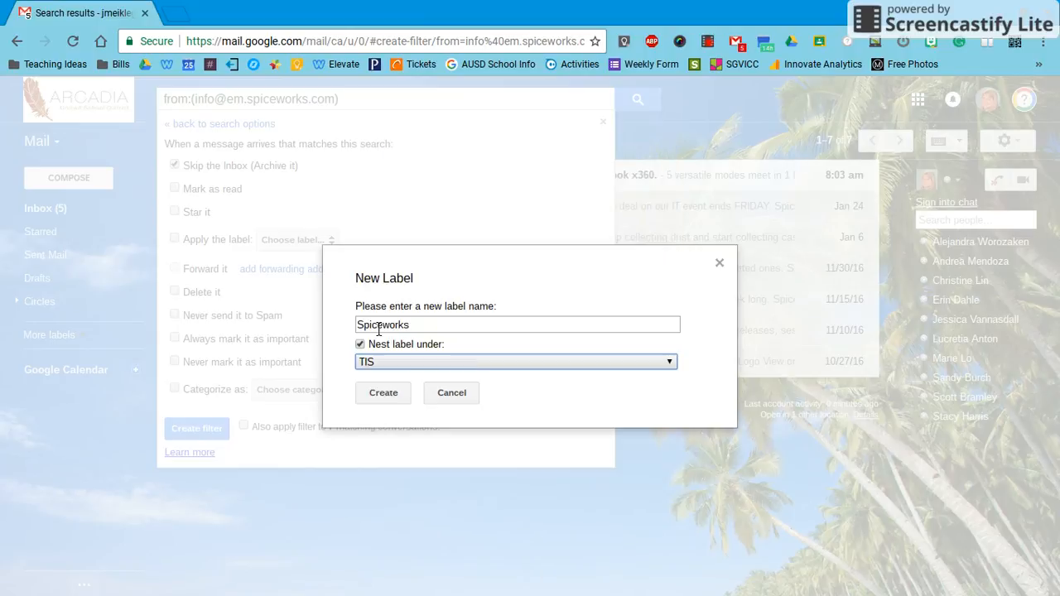
pyautogui.click(388, 396)
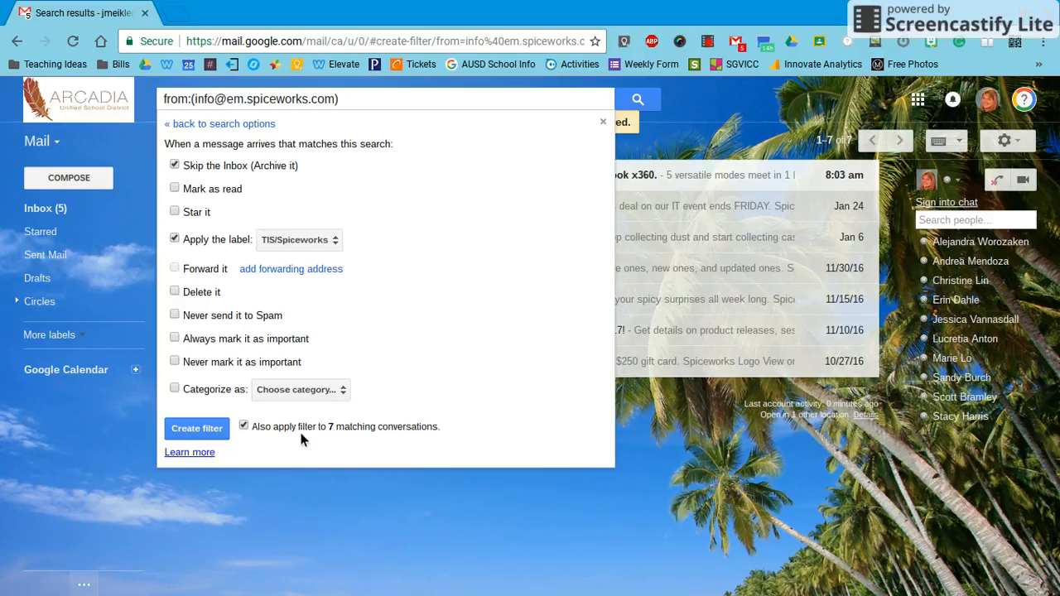
pyautogui.click(197, 428)
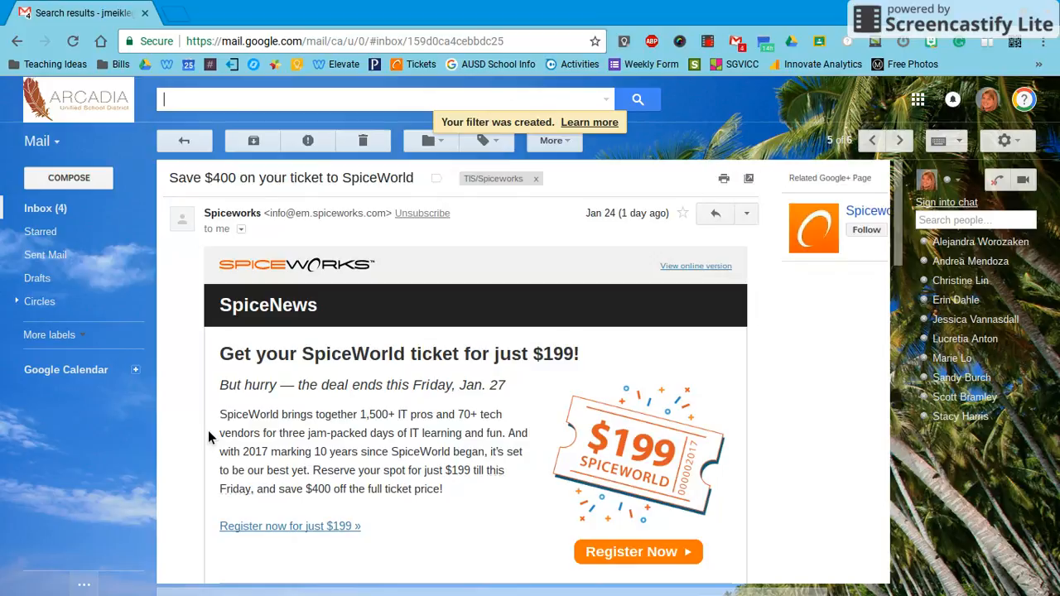
# - Return to the inbox, expand the TIS label, and view the messages filed under its Spiceworks sublabel
pyautogui.click(45, 212)
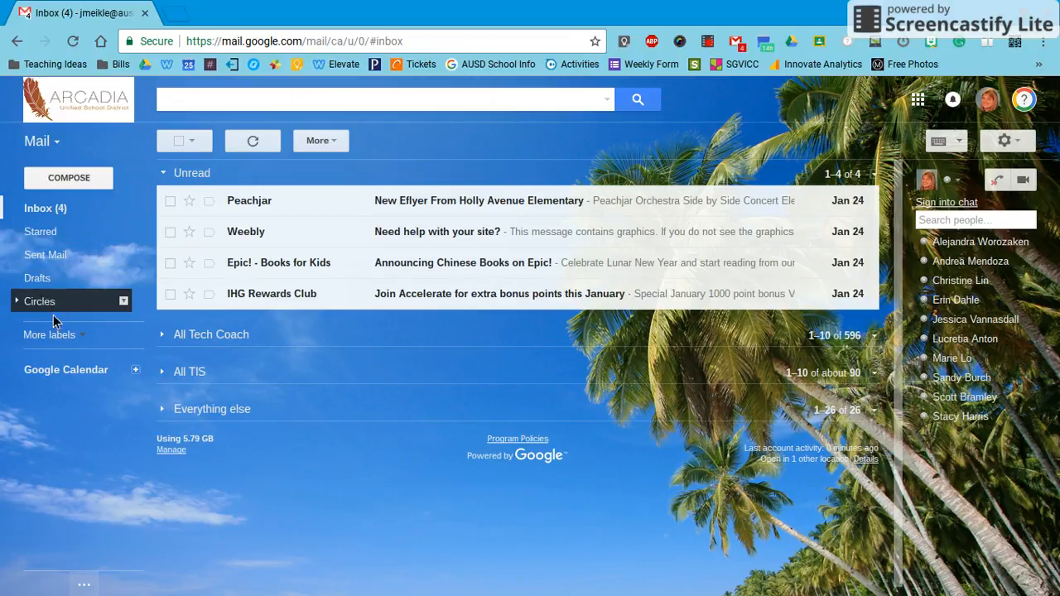
pyautogui.click(86, 336)
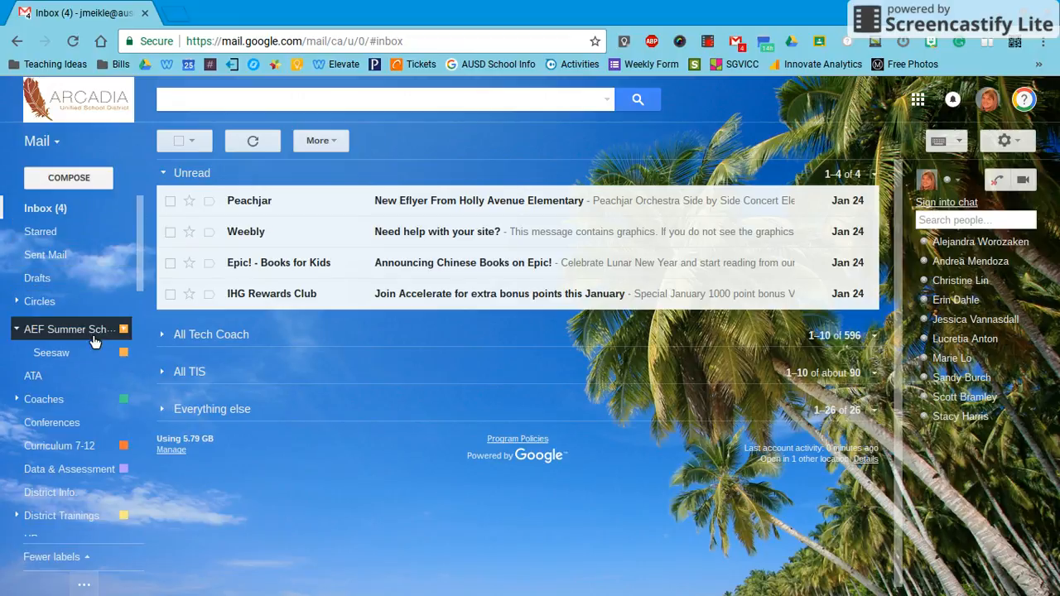
pyautogui.scroll(-5, 91, 333)
pyautogui.scroll(-10, 91, 333)
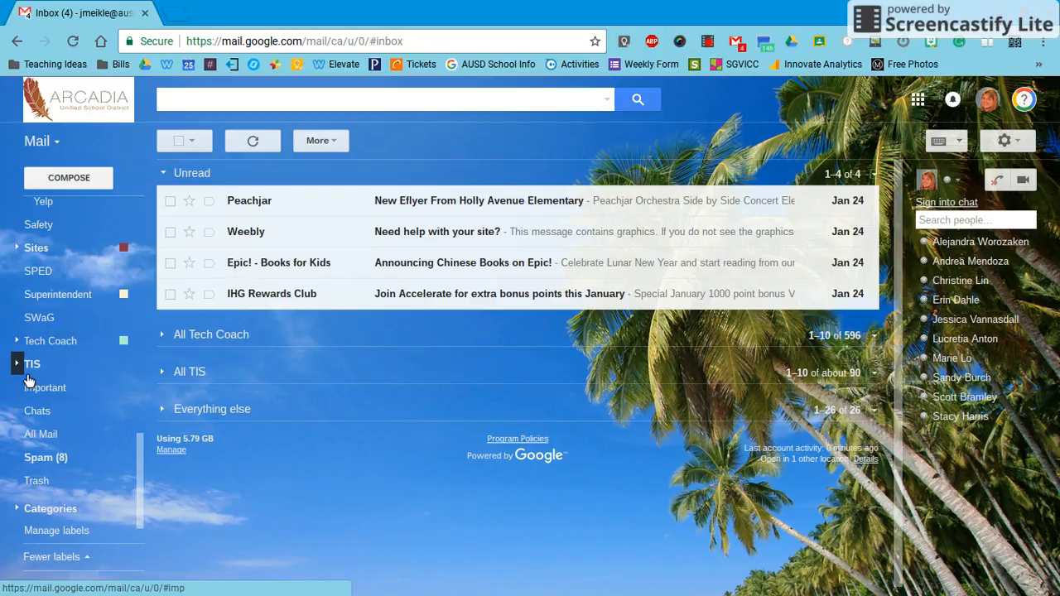
pyautogui.click(18, 367)
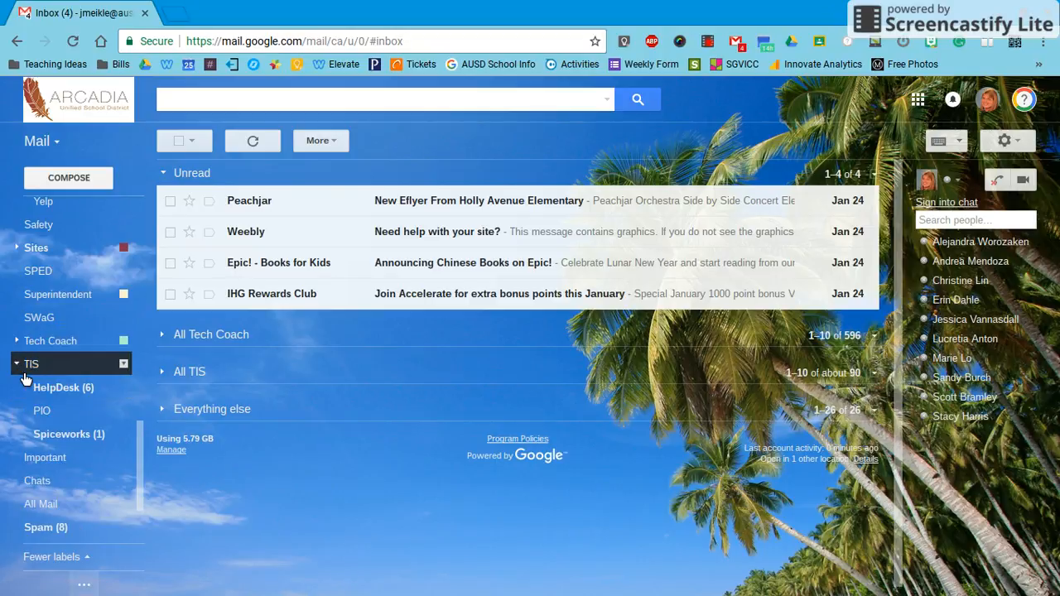
pyautogui.click(61, 439)
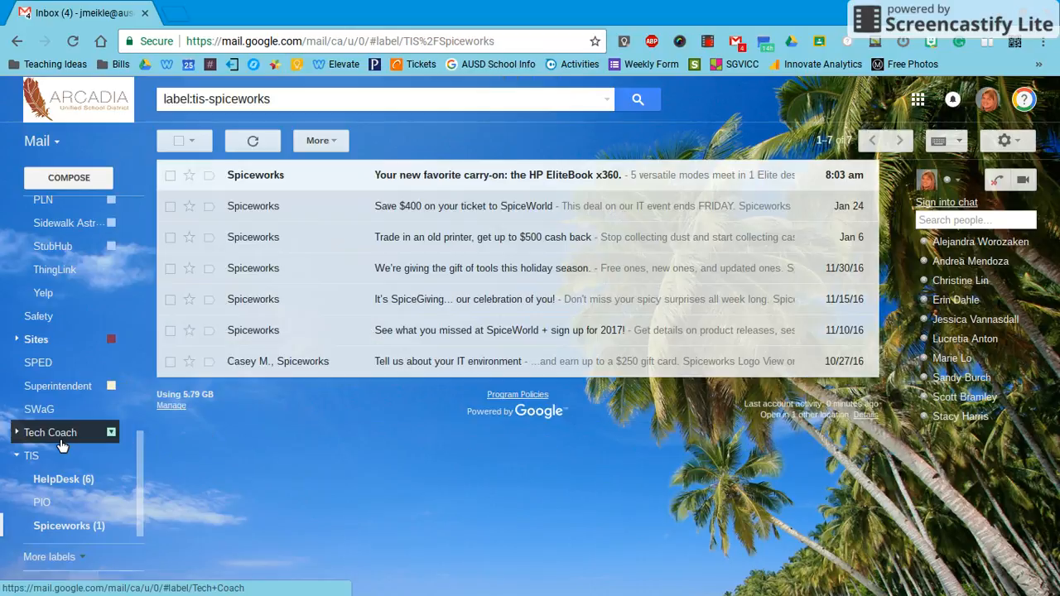